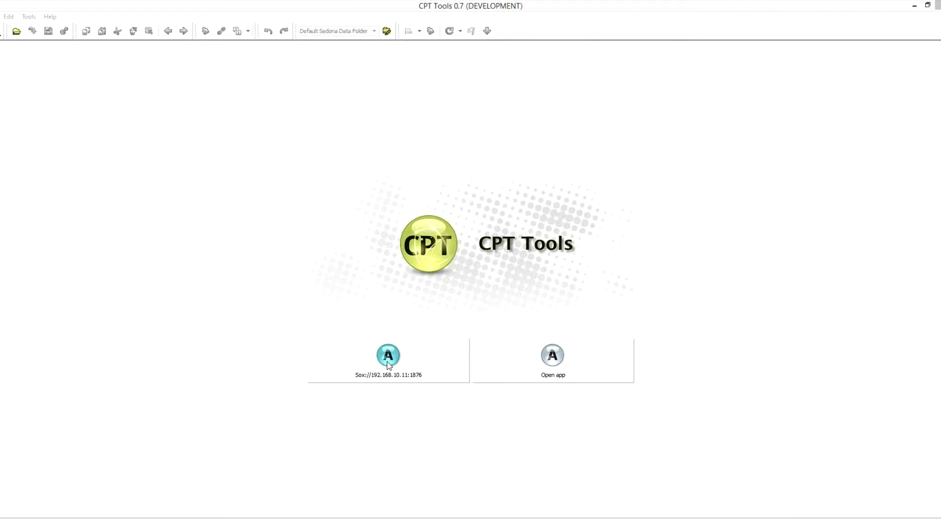
- Connect to the Sedona device at 192.168.10.11 over Sox as admin and expand the syxthHVACFG kit's components
{"action": "left_click", "coordinate": [391, 362]}
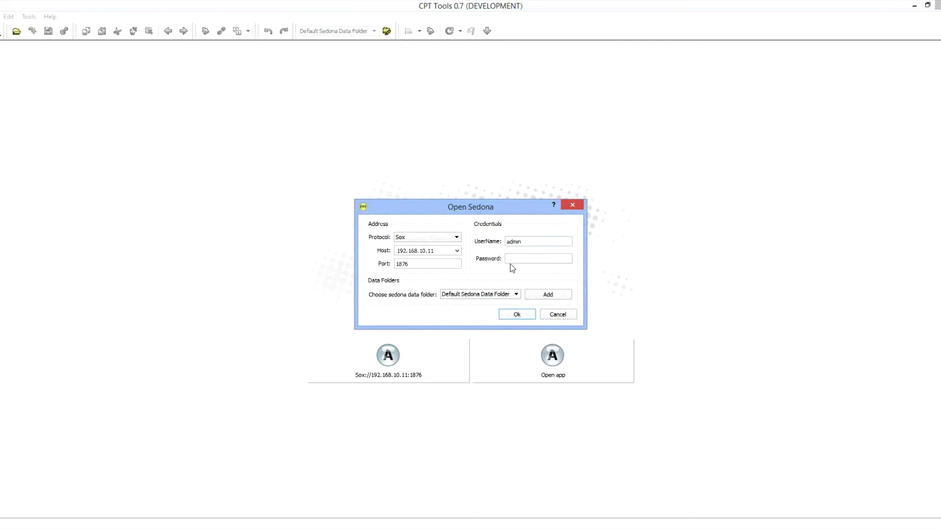
{"action": "left_click", "coordinate": [517, 316]}
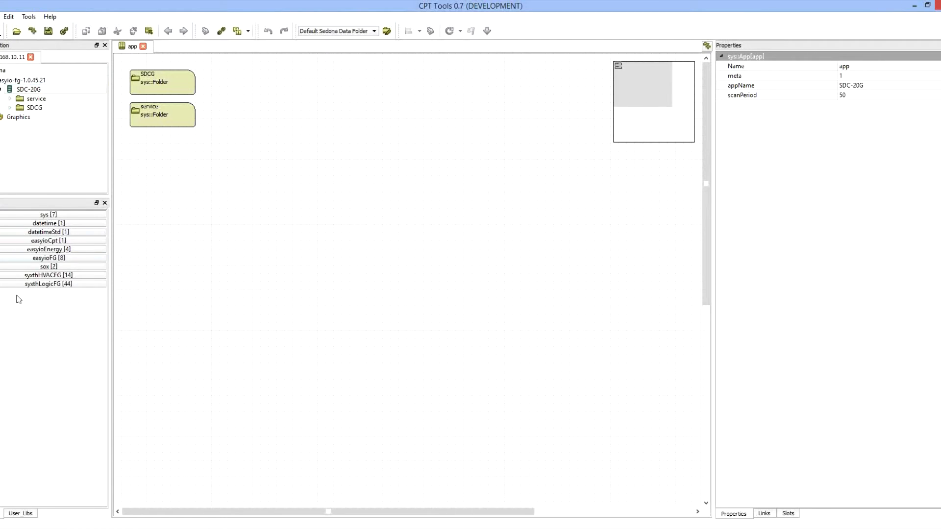
{"action": "left_click", "coordinate": [48, 284]}
{"action": "left_click", "coordinate": [48, 283]}
{"action": "left_click", "coordinate": [48, 276]}
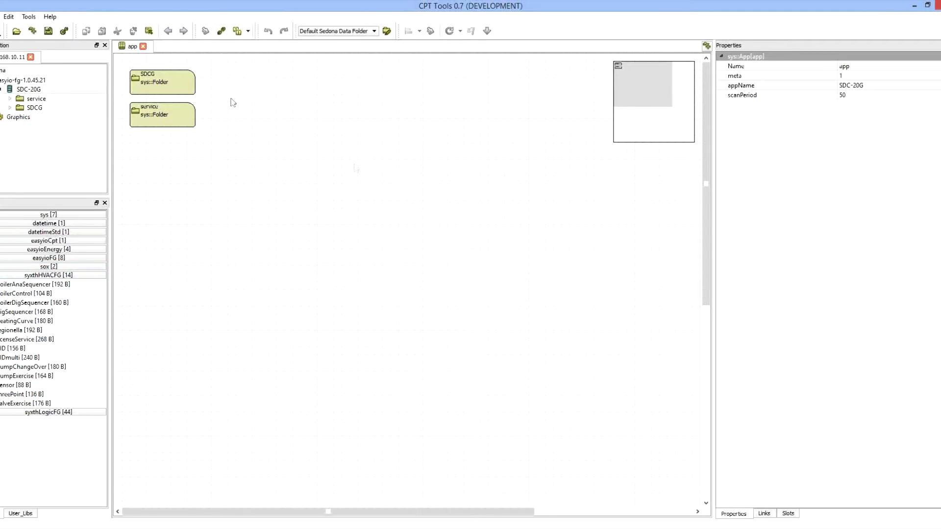
- Move the UI block slightly upward on the SDCG folder's wiresheet and save the app
{"action": "left_click", "coordinate": [34, 108]}
{"action": "double_click", "coordinate": [34, 107]}
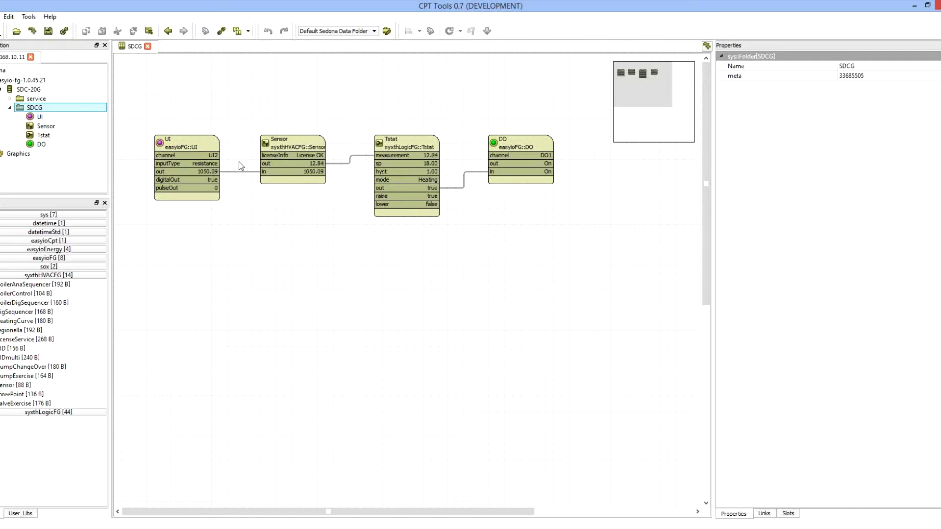
{"action": "left_click_drag", "start_coordinate": [187, 149], "coordinate": [188, 133]}
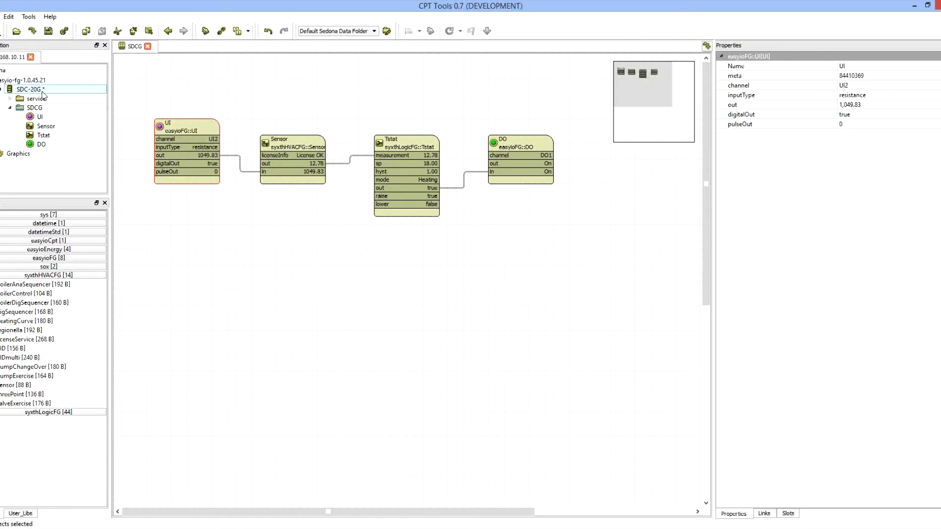
{"action": "left_click", "coordinate": [49, 32]}
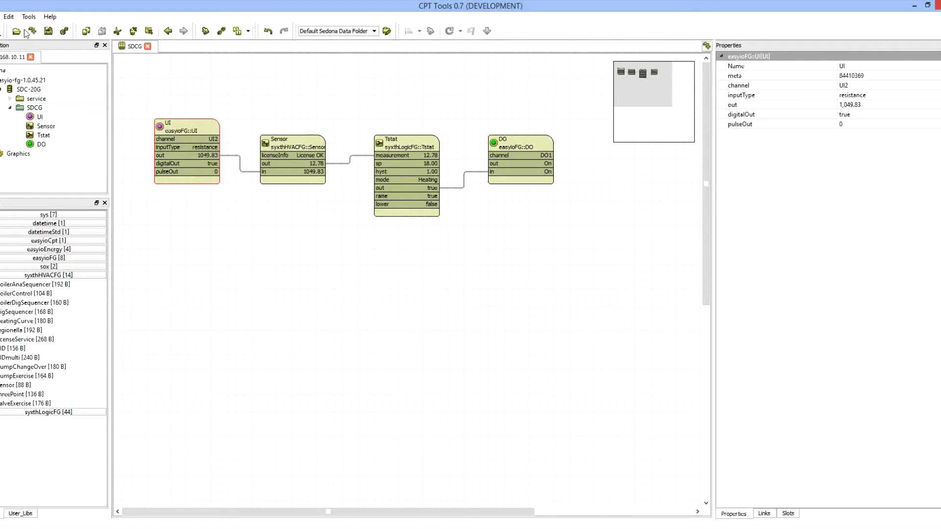
- Back up the device from Kit Management into a new folder named VideoBackup inside the files folder
{"action": "left_click", "coordinate": [64, 33]}
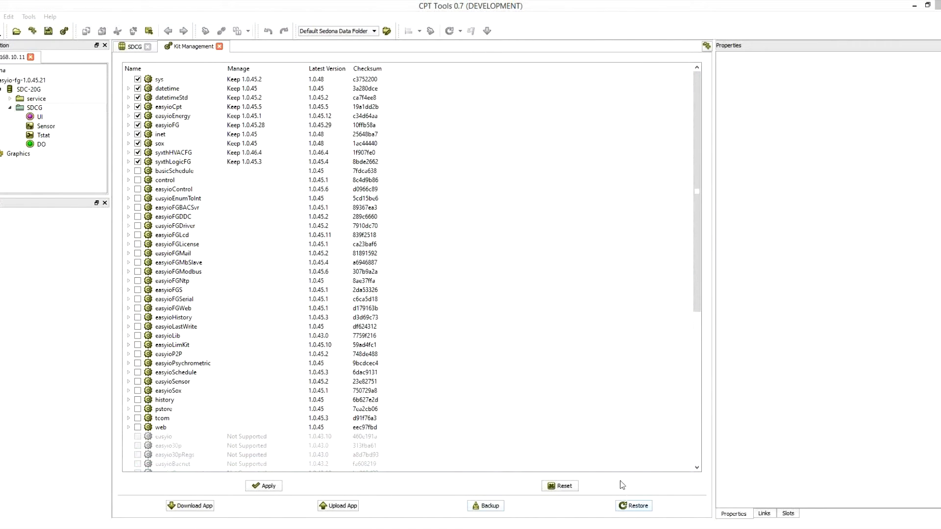
{"action": "left_click", "coordinate": [487, 507]}
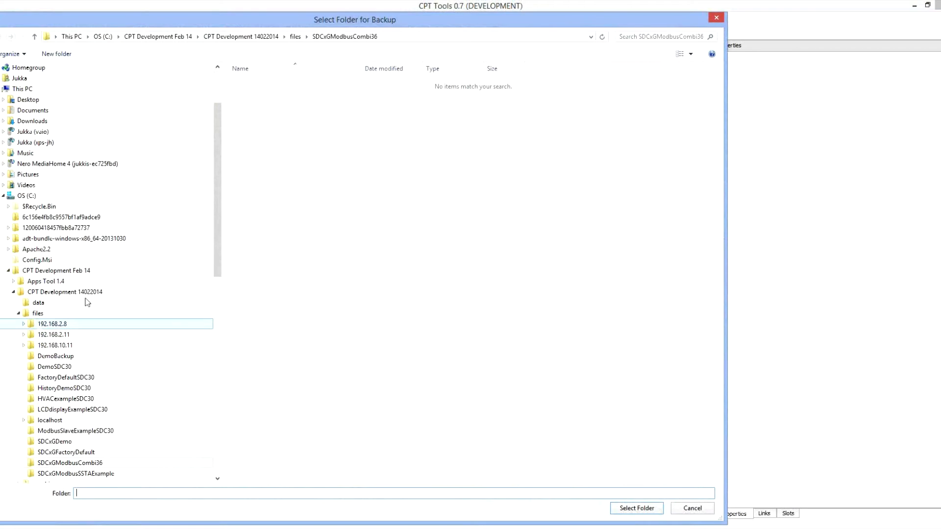
{"action": "left_click_drag", "start_coordinate": [217, 165], "coordinate": [219, 196]}
{"action": "left_click", "coordinate": [34, 316]}
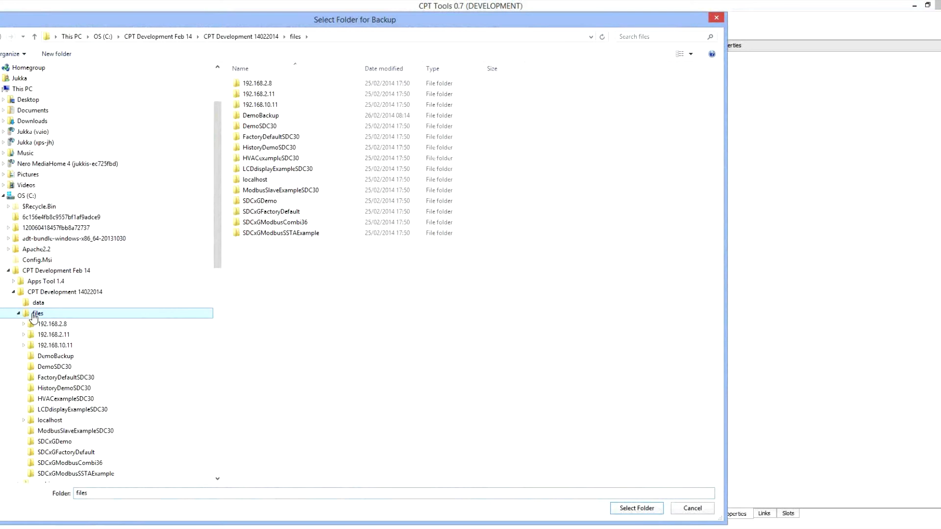
{"action": "right_click", "coordinate": [34, 316]}
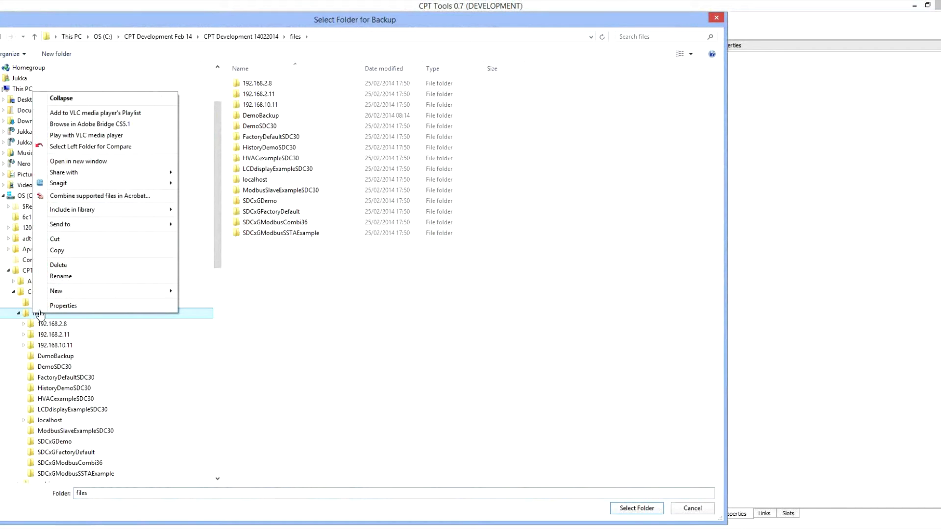
{"action": "mouse_move", "coordinate": [141, 292]}
{"action": "left_click", "coordinate": [198, 293]}
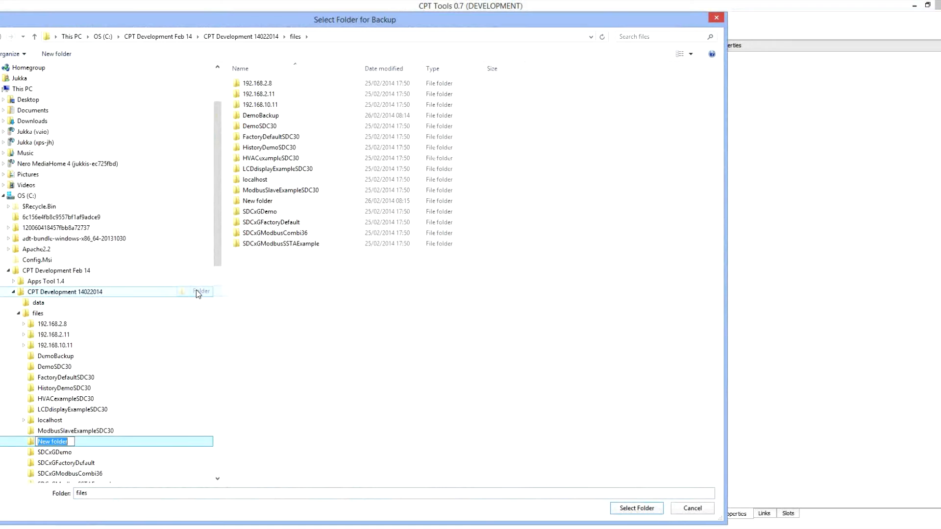
{"action": "type", "text": "VideoBackup"}
{"action": "key", "text": "Return"}
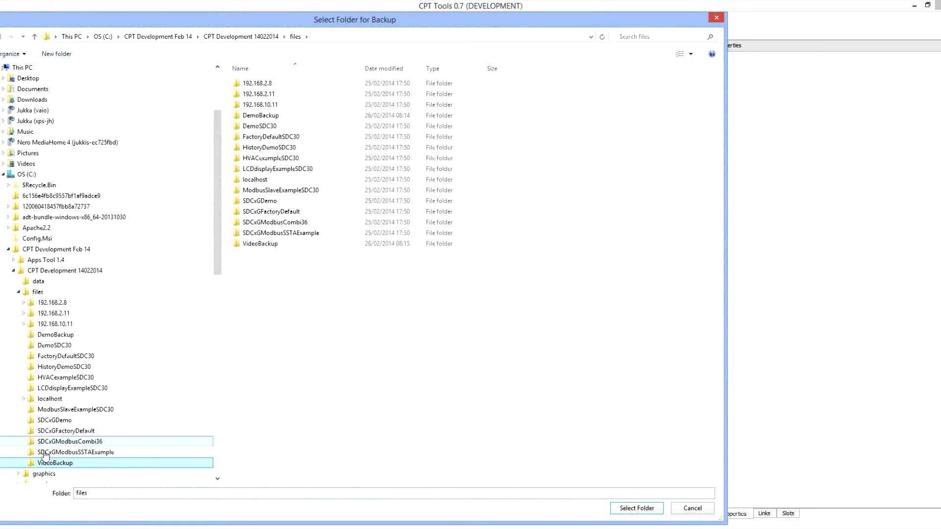
{"action": "left_click", "coordinate": [49, 465]}
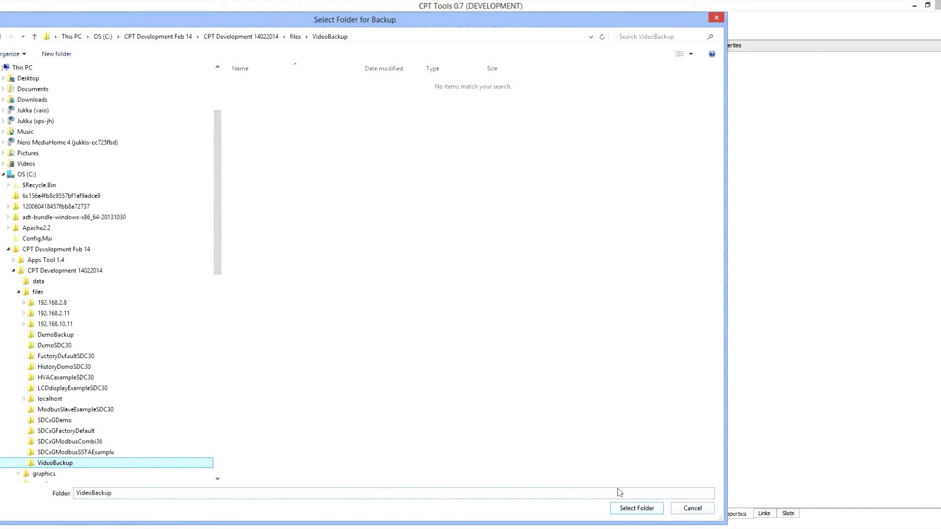
{"action": "left_click", "coordinate": [623, 512]}
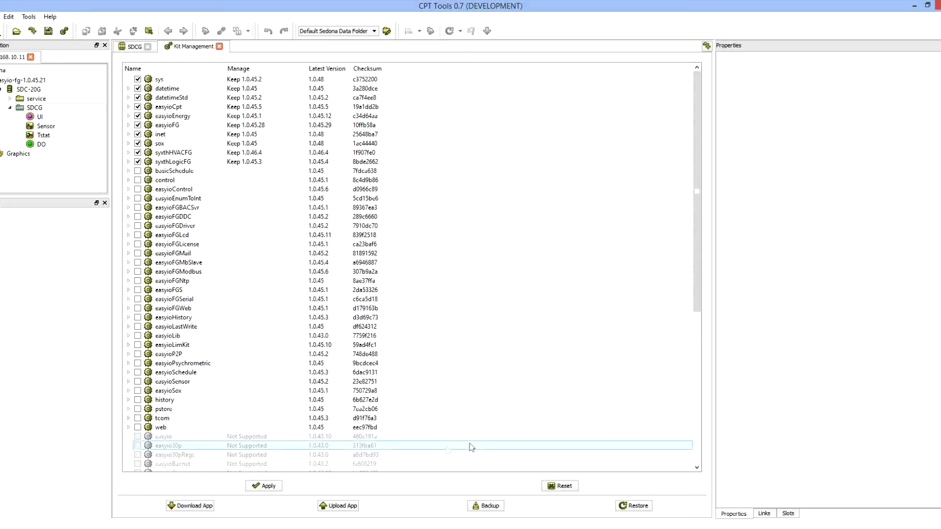
- Restore the device from the VideoBackup folder
{"action": "left_click", "coordinate": [637, 506]}
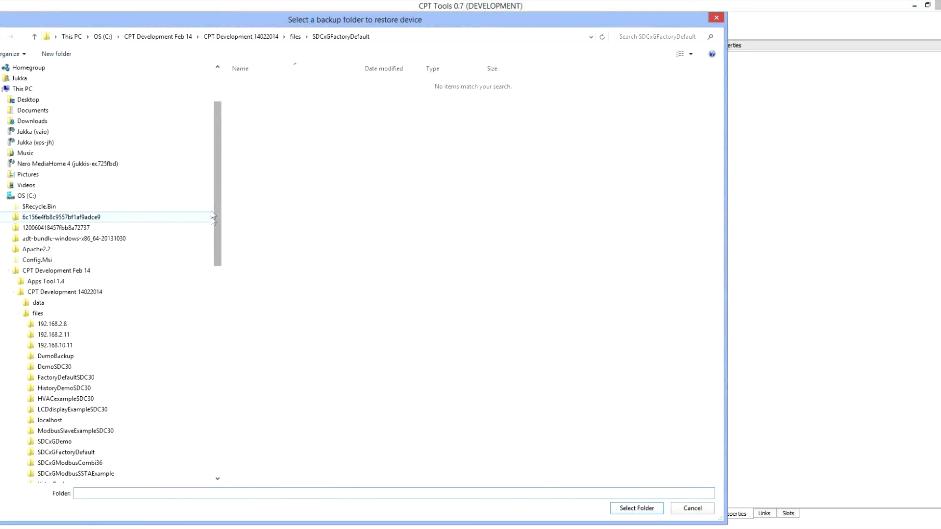
{"action": "left_click_drag", "start_coordinate": [220, 201], "coordinate": [221, 258]}
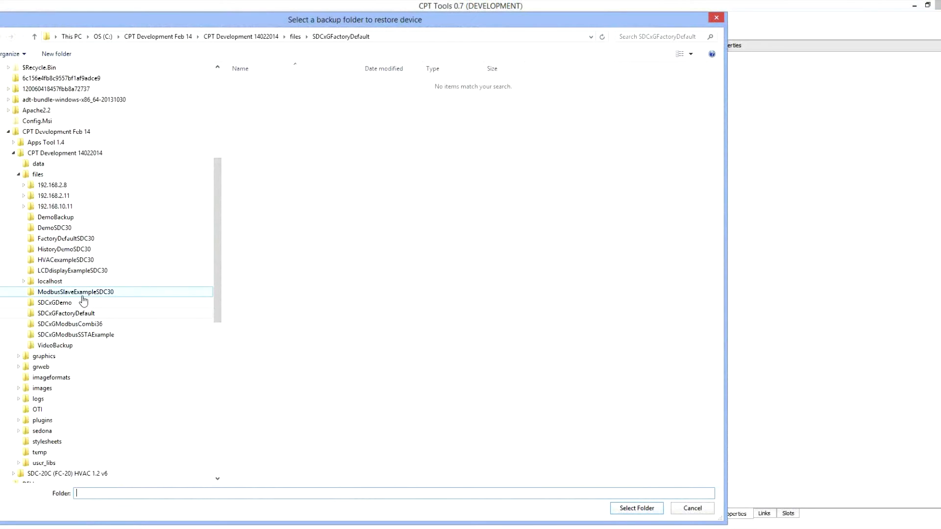
{"action": "left_click", "coordinate": [65, 344]}
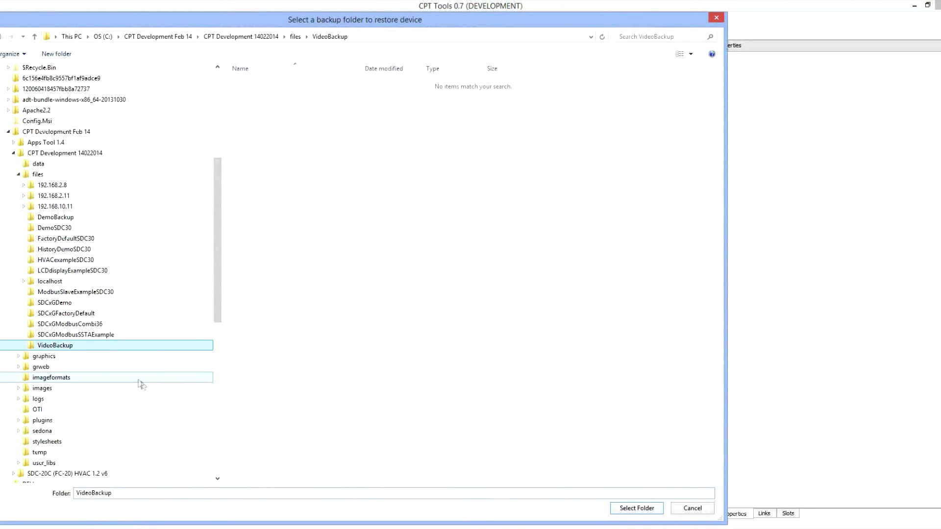
{"action": "left_click", "coordinate": [636, 510]}
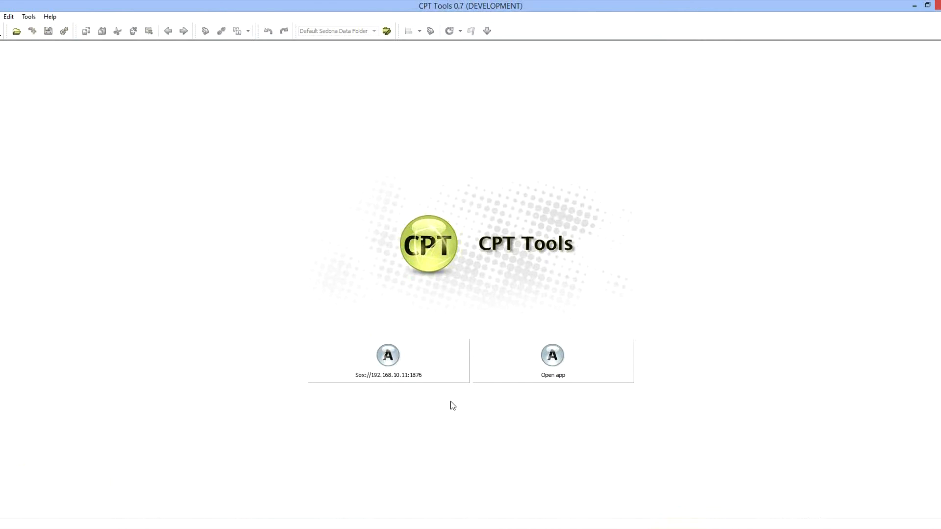
- Reconnect to the device at 192.168.10.11 as admin and open the SDCG folder's wiresheet
{"action": "left_click", "coordinate": [398, 358]}
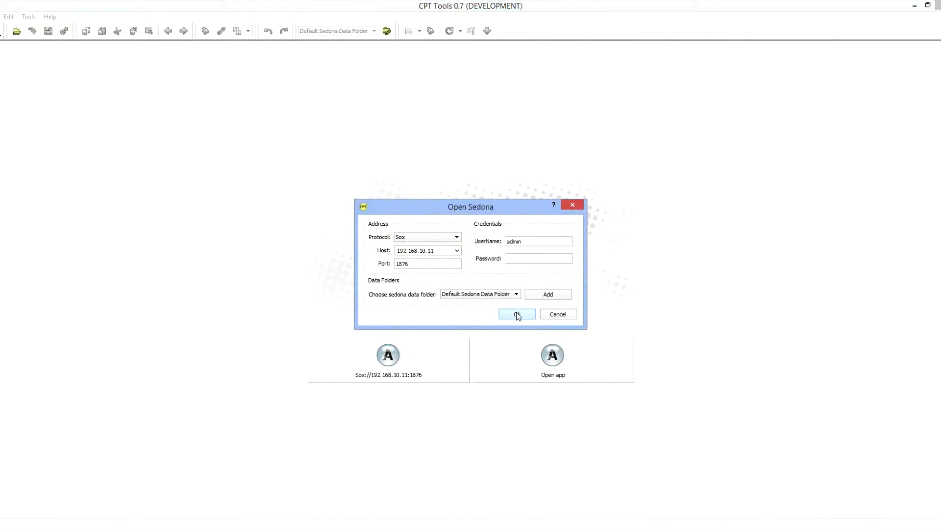
{"action": "left_click", "coordinate": [515, 314]}
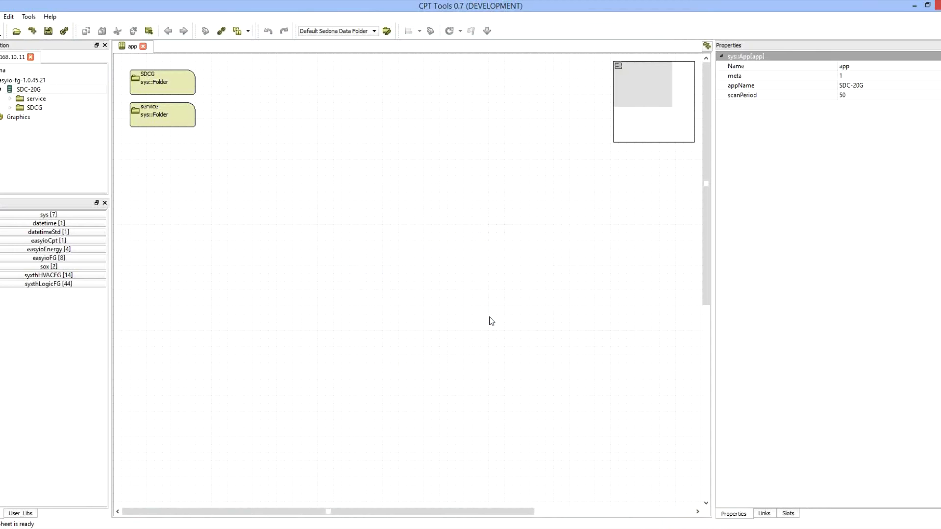
{"action": "double_click", "coordinate": [28, 110]}
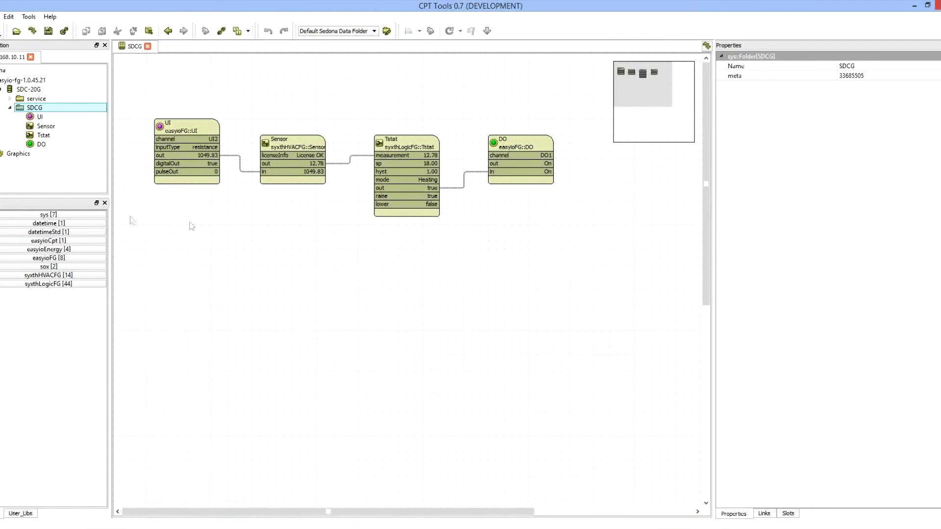
- Examine the installed kits in Kit Management and the components offered by the syxthLogicFG, syxthHVACFG, sox and easyioFG kits
{"action": "left_click", "coordinate": [65, 32]}
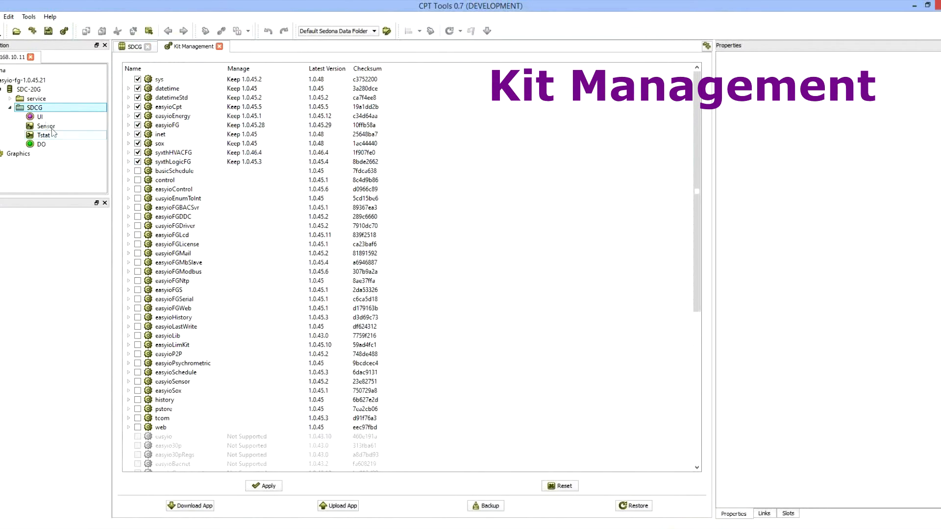
{"action": "double_click", "coordinate": [31, 108]}
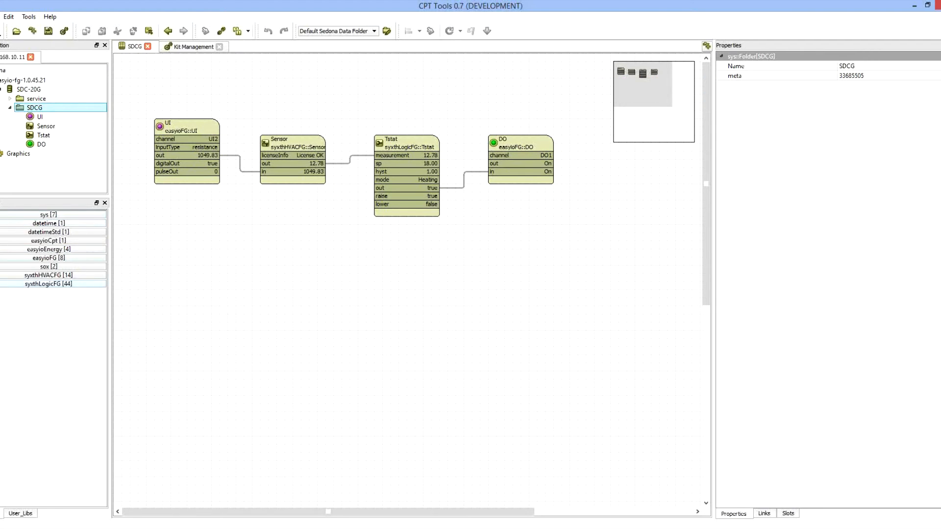
{"action": "left_click", "coordinate": [48, 283]}
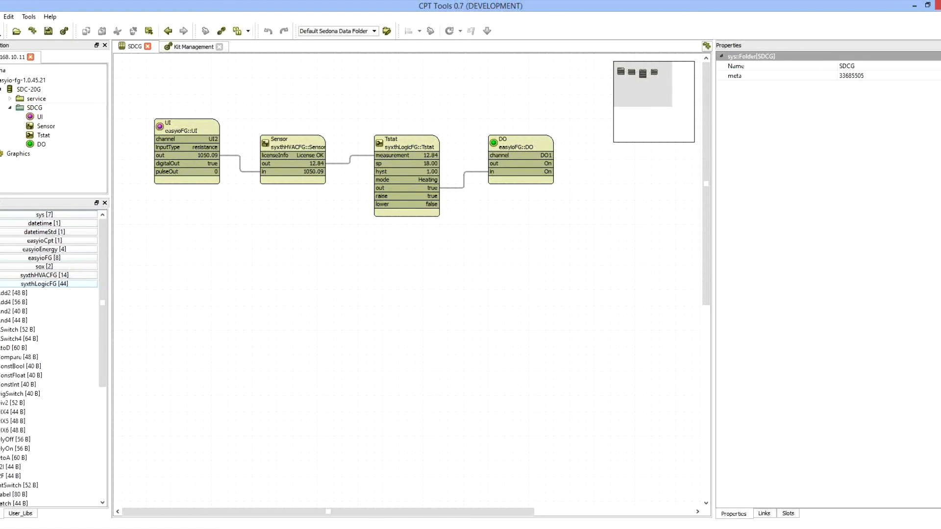
{"action": "left_click", "coordinate": [44, 275]}
{"action": "left_click", "coordinate": [44, 266]}
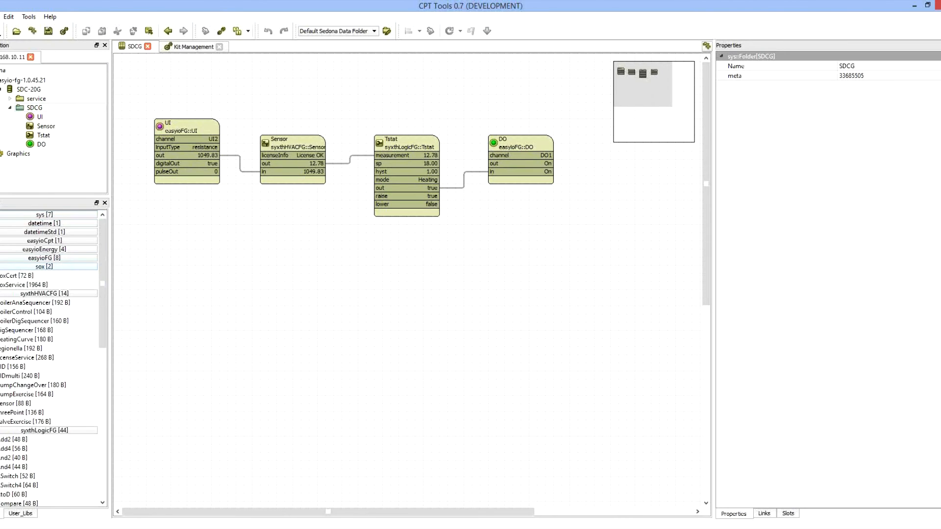
{"action": "left_click", "coordinate": [44, 258]}
{"action": "left_click", "coordinate": [44, 258]}
{"action": "left_click", "coordinate": [44, 266]}
{"action": "left_click", "coordinate": [45, 276]}
{"action": "left_click", "coordinate": [48, 284]}
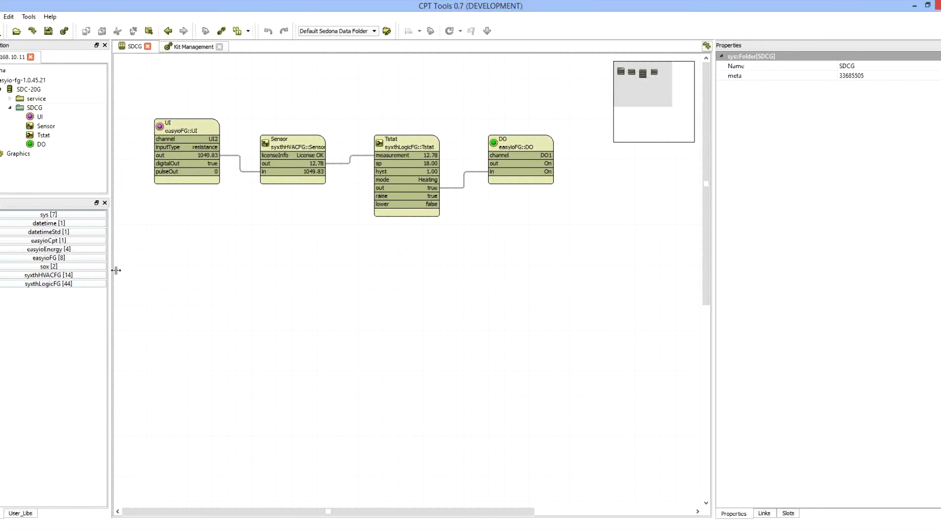
{"action": "left_click_drag", "start_coordinate": [110, 271], "coordinate": [122, 271]}
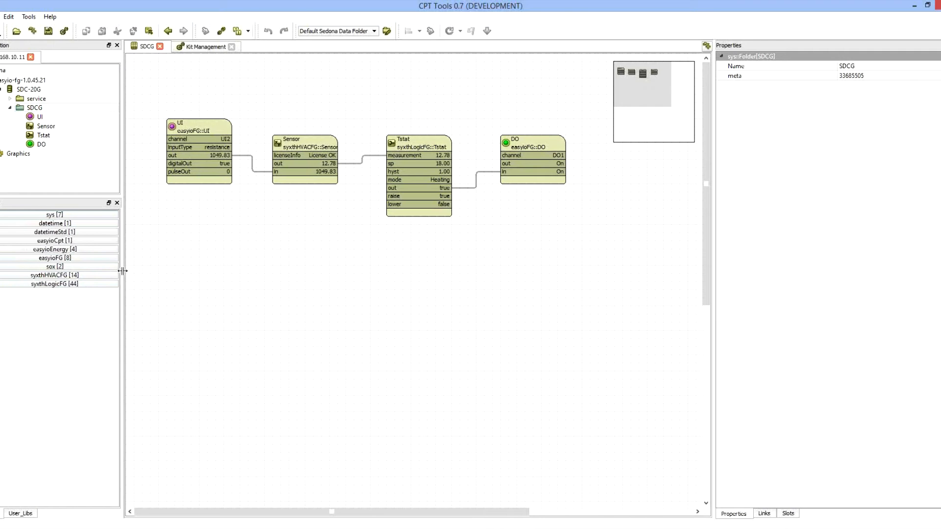
- Install the easyioSchedule and easyioFGMbSlave kits on the device, including the dependent easyioFGDriver and easyioFGSerial kits
{"action": "left_click", "coordinate": [64, 31]}
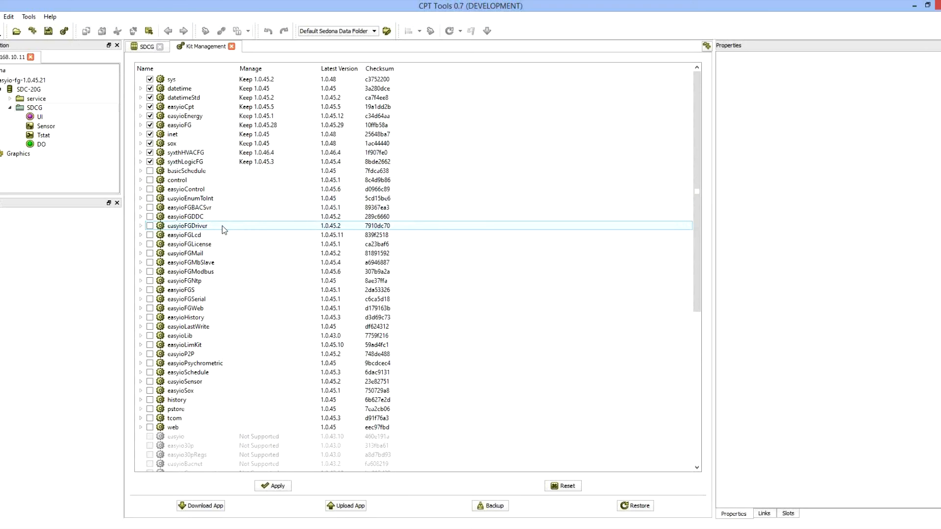
{"action": "left_click", "coordinate": [150, 372]}
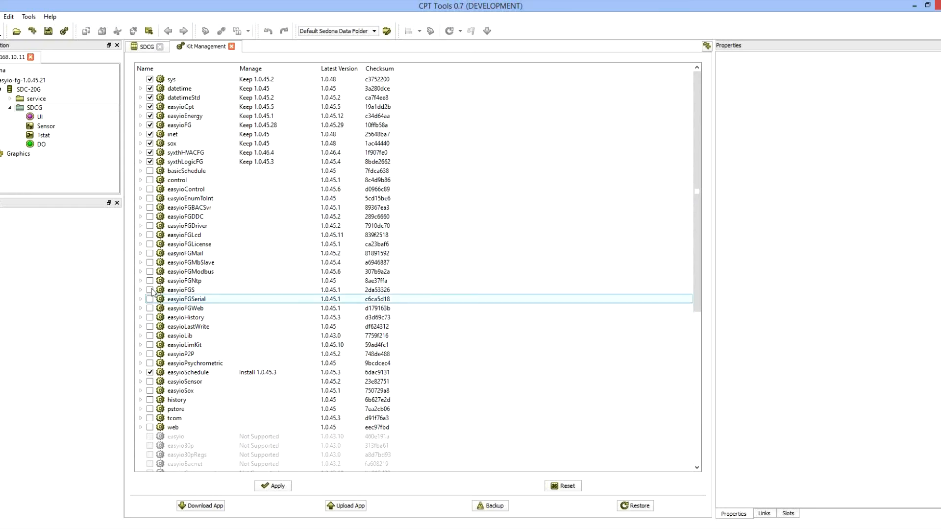
{"action": "left_click", "coordinate": [150, 263]}
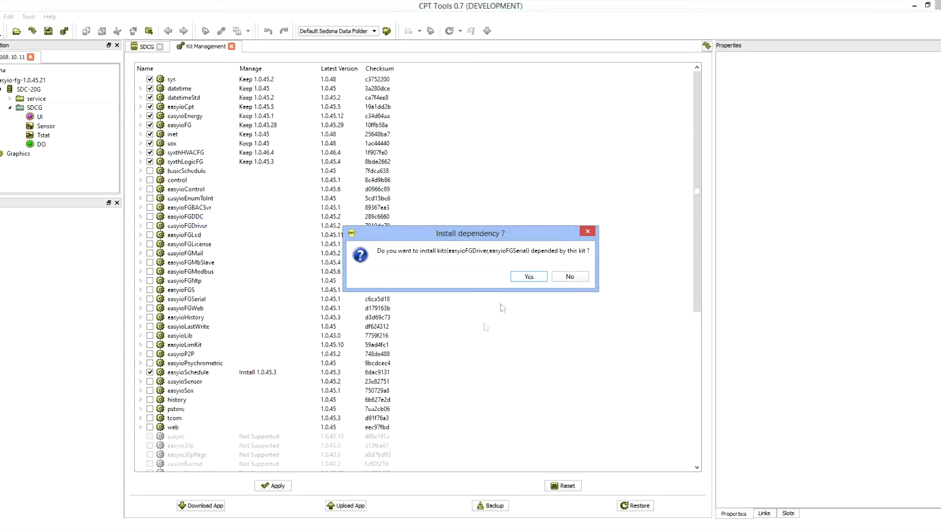
{"action": "left_click", "coordinate": [530, 277]}
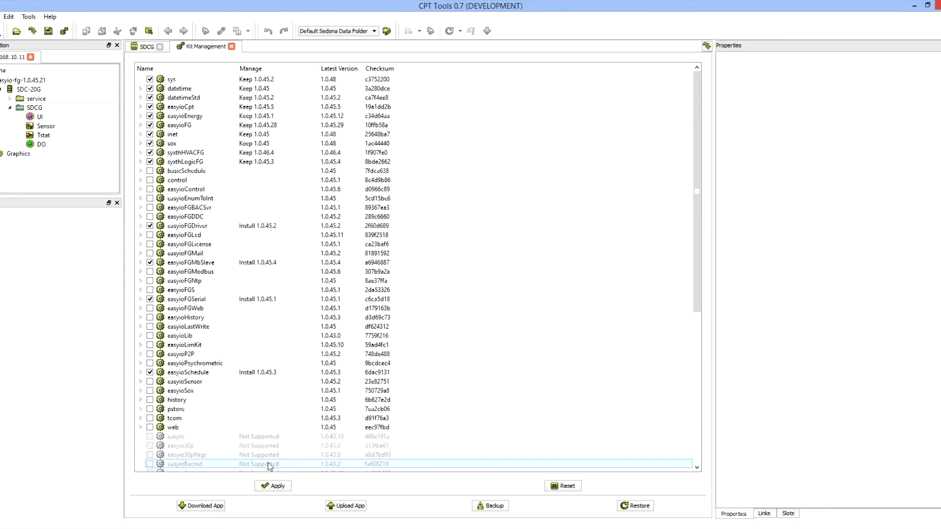
{"action": "left_click", "coordinate": [272, 486]}
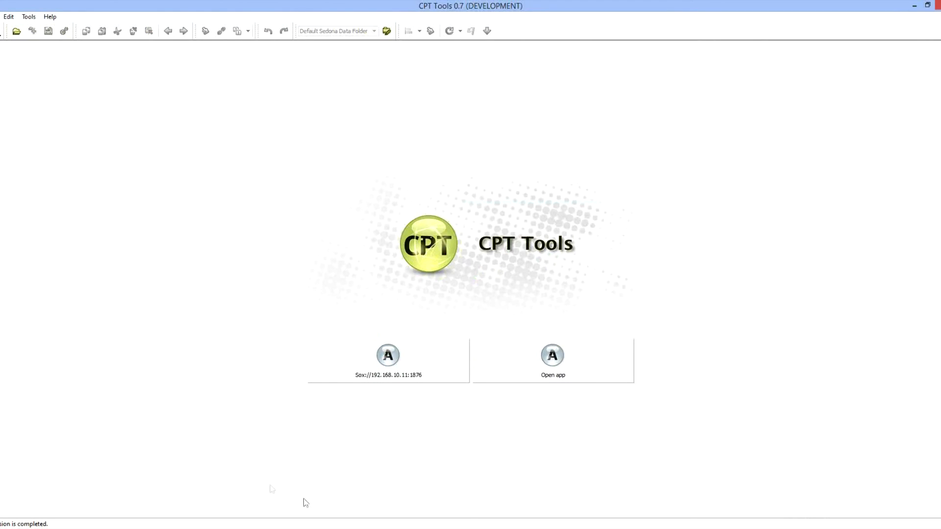
- Reconnect to the device at 192.168.10.11 as admin and expand the components of the easyioSchedule kit
{"action": "left_click", "coordinate": [385, 357]}
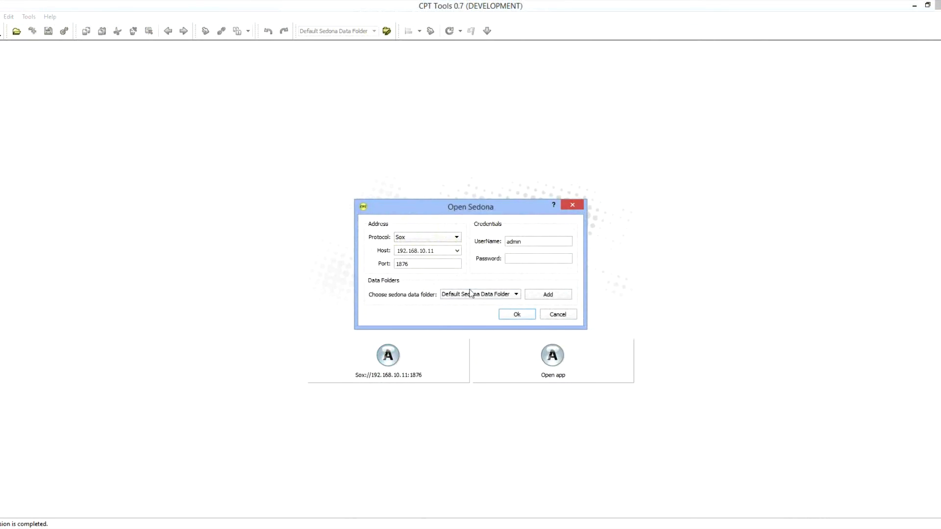
{"action": "left_click", "coordinate": [521, 315]}
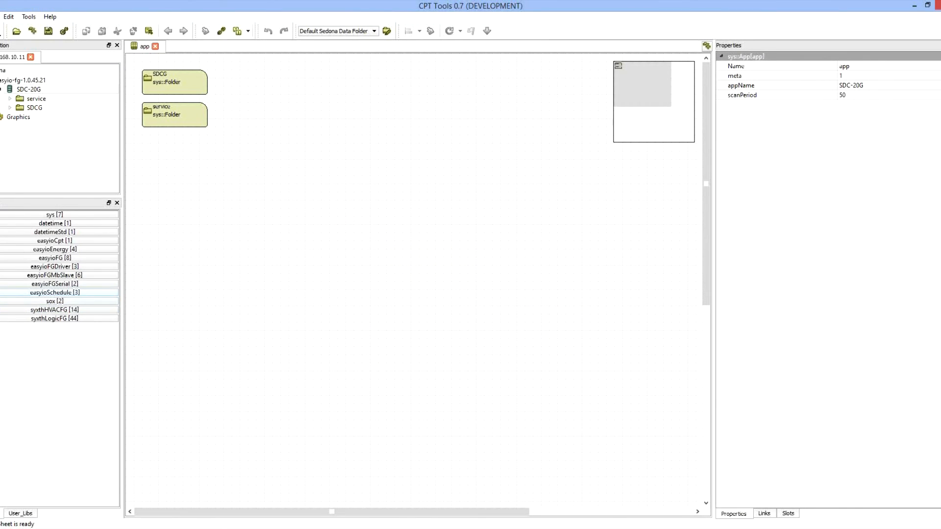
{"action": "left_click", "coordinate": [6, 293]}
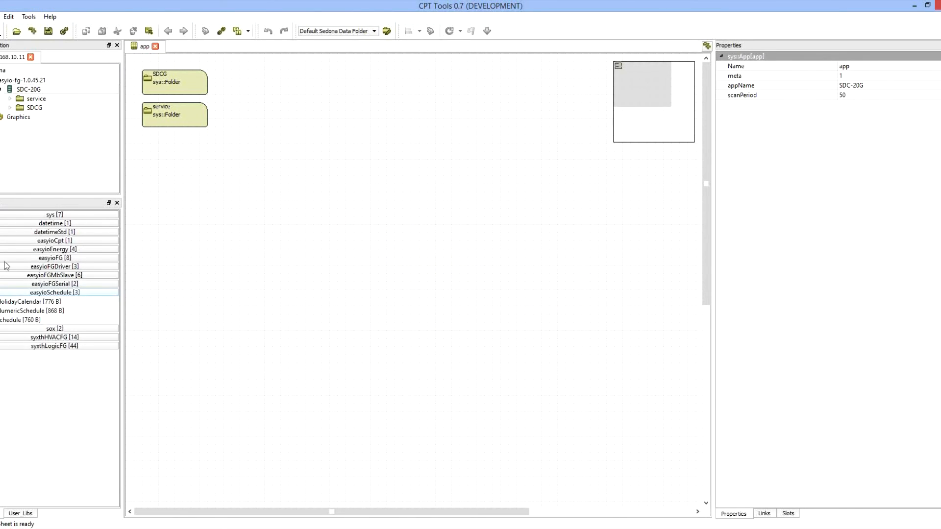
- Add a Schedule component below Tstat on the SDCG wiresheet and delete the link from Tstat out to DO in
{"action": "double_click", "coordinate": [24, 108]}
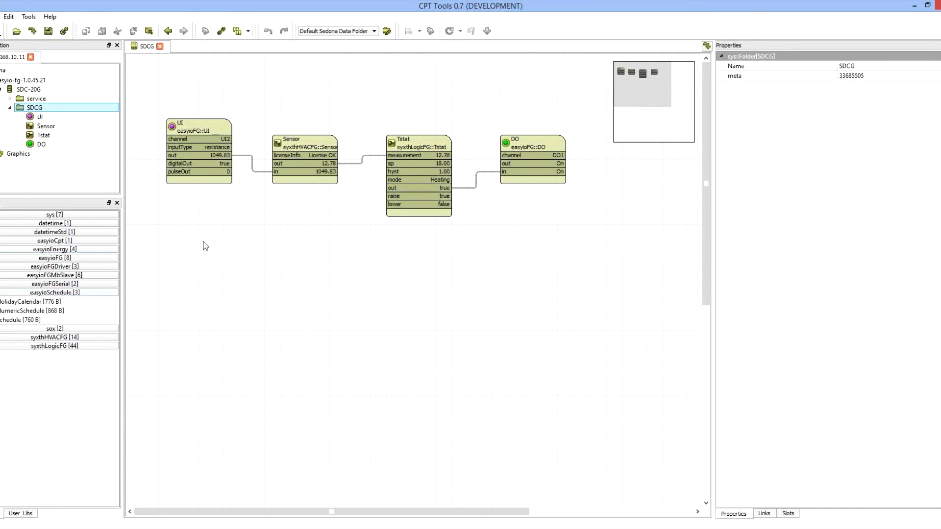
{"action": "left_click_drag", "start_coordinate": [24, 320], "coordinate": [396, 276]}
{"action": "left_click_drag", "start_coordinate": [507, 150], "coordinate": [556, 176]}
{"action": "left_click", "coordinate": [505, 196]}
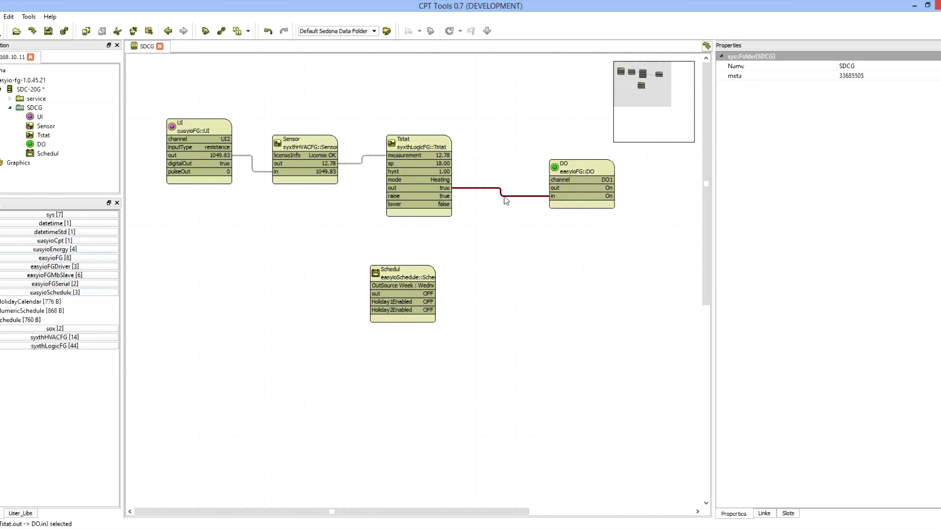
{"action": "key", "text": "Delete"}
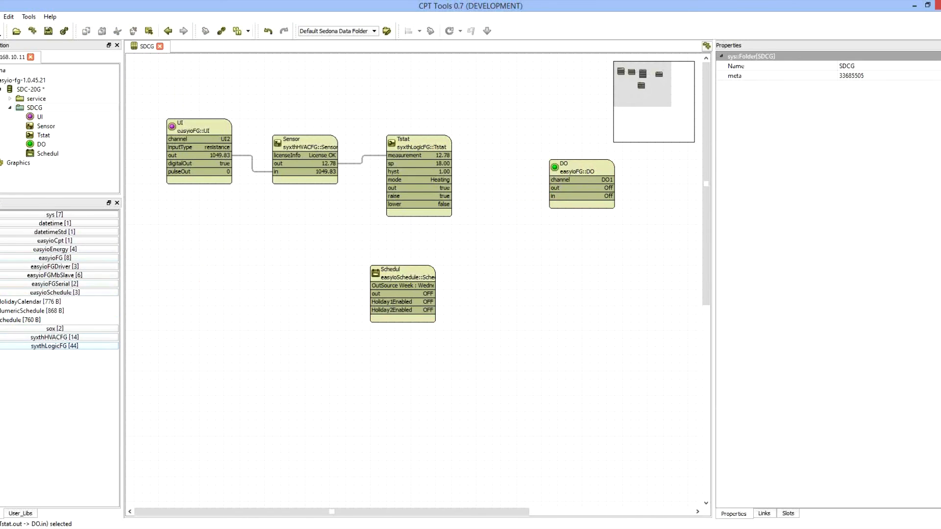
- Place an And2 component from the syxthLogicFG kit on the wiresheet between the schedule and DO blocks
{"action": "left_click", "coordinate": [83, 346]}
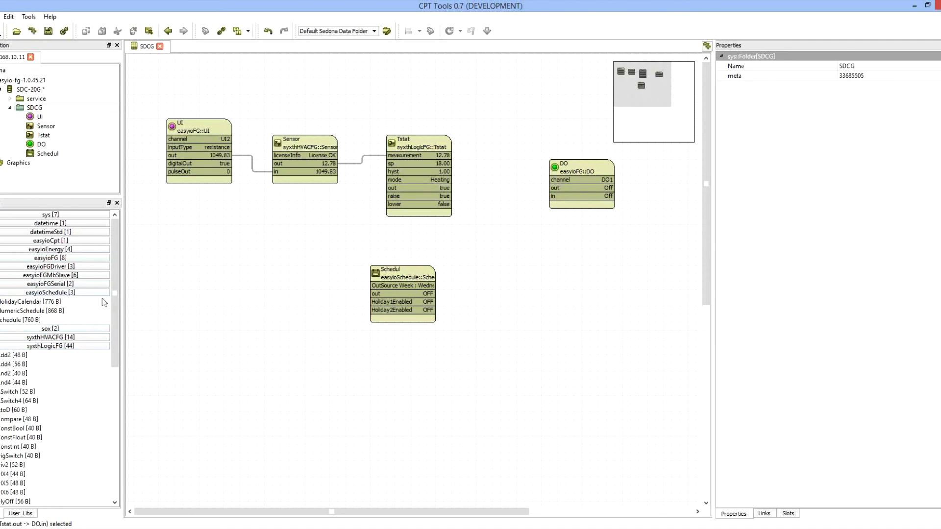
{"action": "left_click_drag", "start_coordinate": [115, 268], "coordinate": [119, 327]}
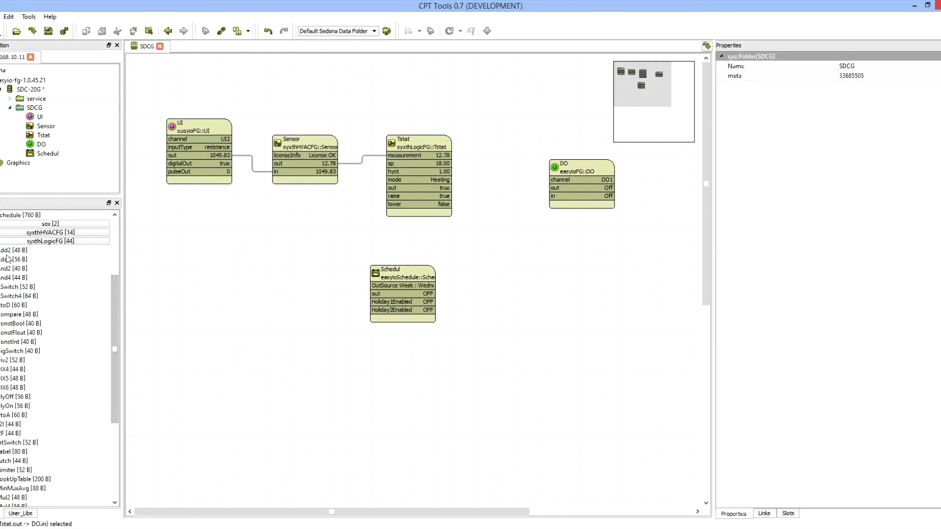
{"action": "left_click_drag", "start_coordinate": [16, 268], "coordinate": [511, 254]}
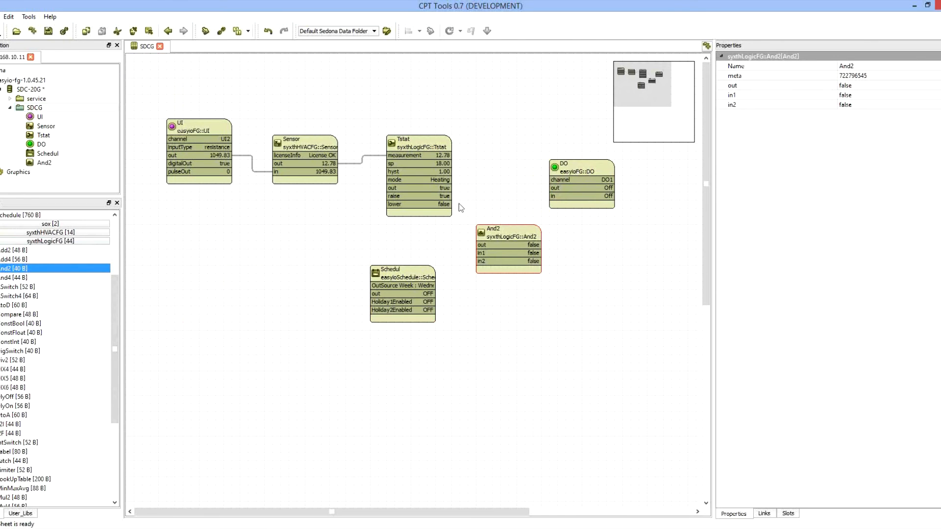
- Link Tstat out to And2 in1, the schedule's out to And2 in2, and And2 out to DO in
{"action": "left_click_drag", "start_coordinate": [444, 188], "coordinate": [484, 254]}
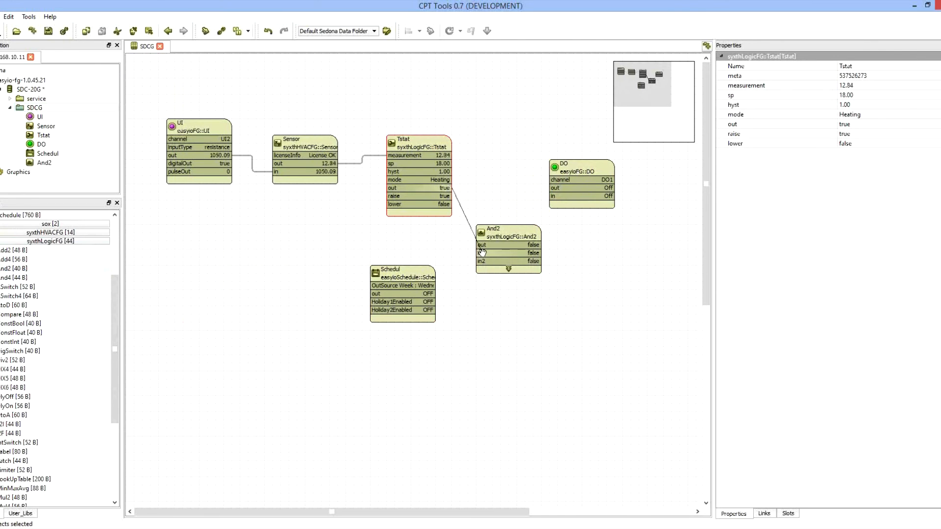
{"action": "left_click_drag", "start_coordinate": [412, 275], "coordinate": [601, 180]}
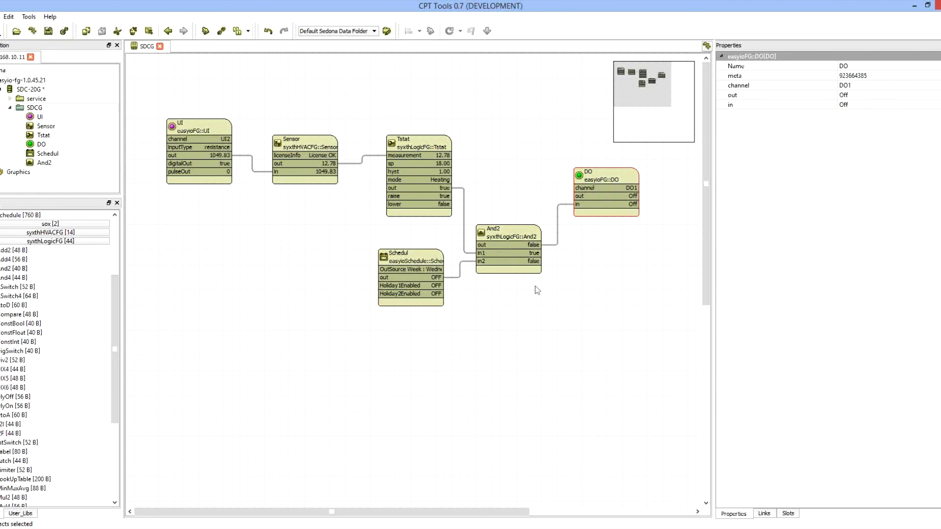
- Set MonSchedule1 of the schedule component to 0800-2000
{"action": "left_click", "coordinate": [408, 266]}
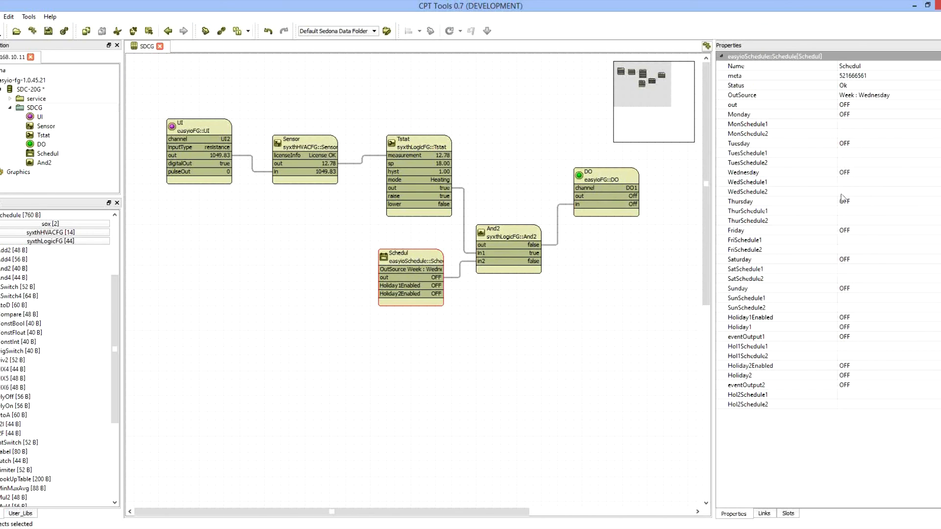
{"action": "left_click", "coordinate": [862, 123]}
{"action": "type", "text": "0800"}
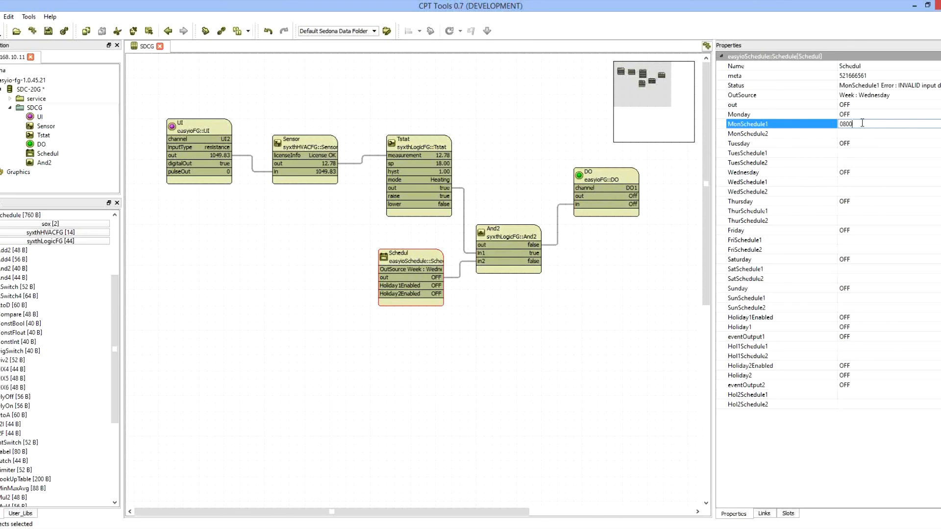
{"action": "type", "text": "-2000"}
{"action": "key", "text": "Return"}
- Copy the MonSchedule1 period 0800-2000 into TuesSchedule1, WedSchedule1 and ThurSchedule1
{"action": "left_click", "coordinate": [831, 126]}
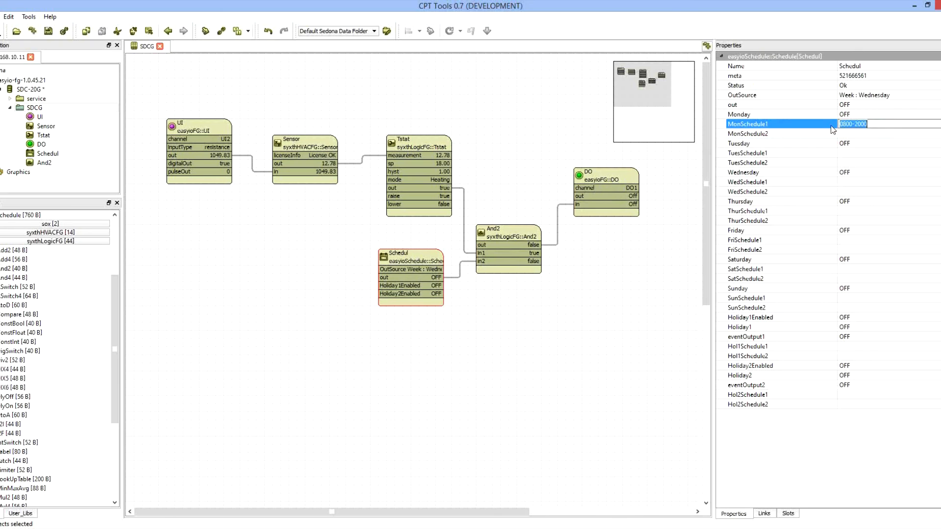
{"action": "key", "text": "ctrl+c"}
{"action": "left_click", "coordinate": [861, 153]}
{"action": "key", "text": "ctrl+v"}
{"action": "left_click", "coordinate": [858, 188]}
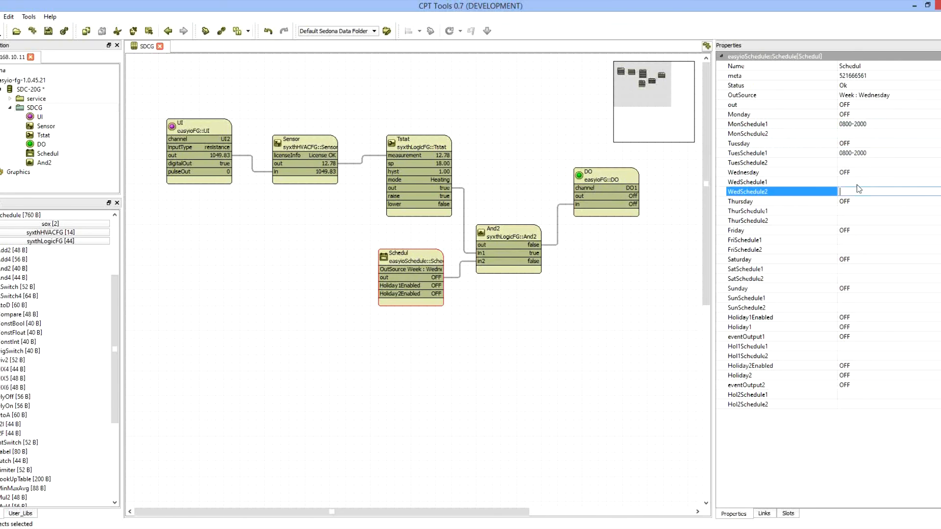
{"action": "left_click", "coordinate": [857, 183]}
{"action": "key", "text": "ctrl+v"}
{"action": "left_click", "coordinate": [856, 210]}
{"action": "key", "text": "ctrl+v"}
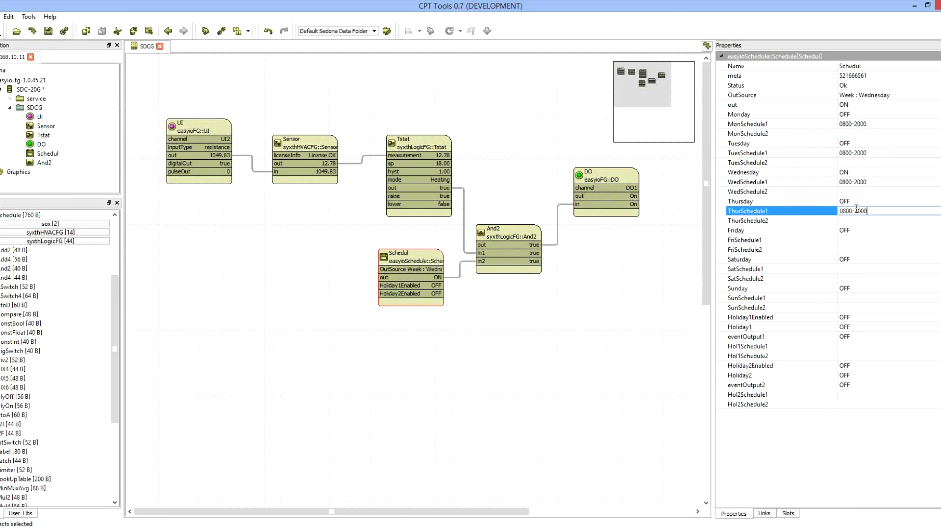
{"action": "key", "text": "Return"}
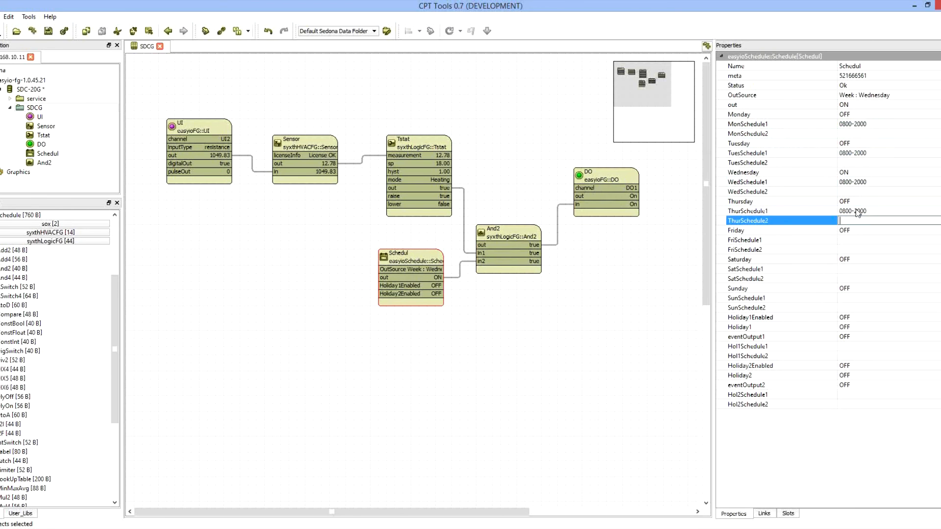
- Check the schedule component's WedSchedule1 period and its out value without changing them
{"action": "left_click", "coordinate": [879, 183]}
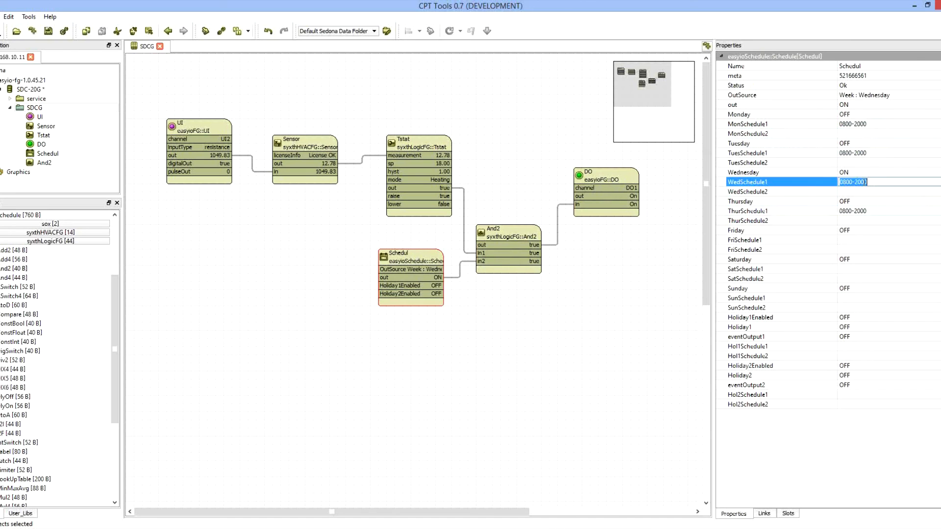
{"action": "left_click", "coordinate": [851, 105]}
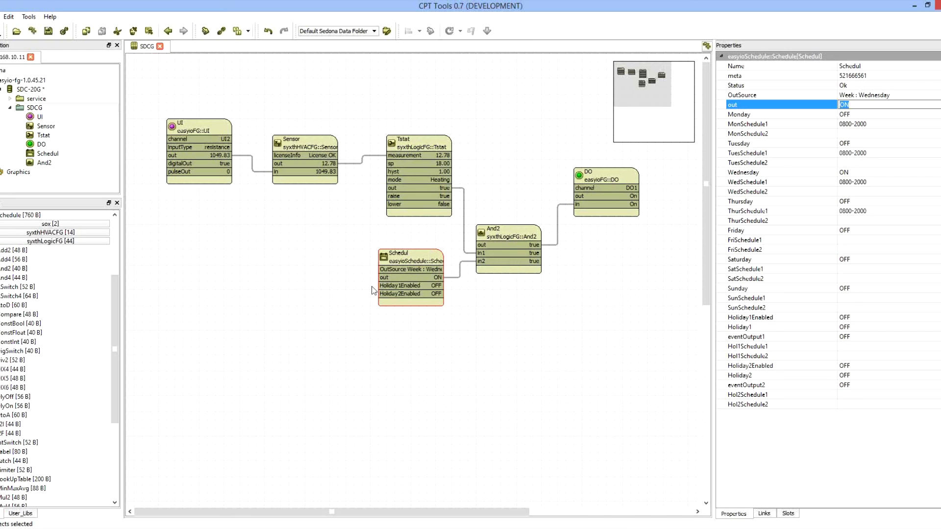
{"action": "key", "text": "Escape"}
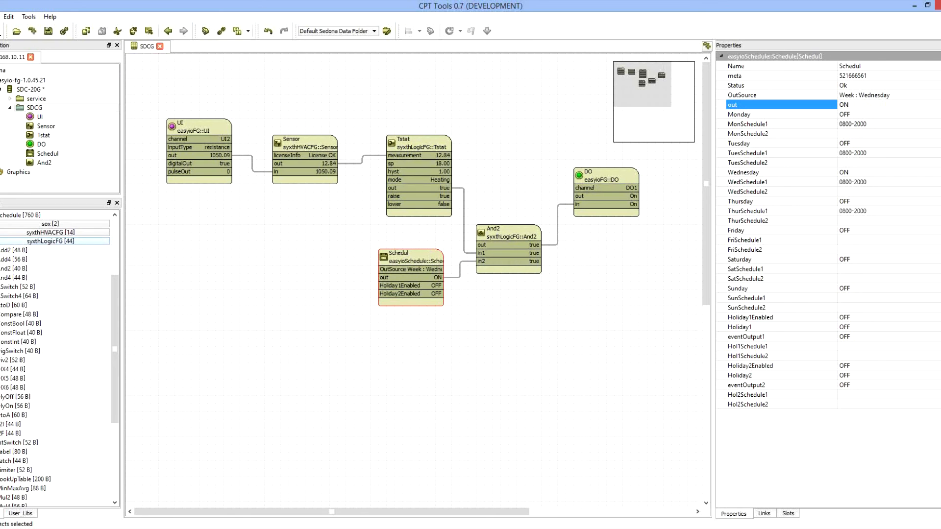
- Check the controller's date and time settings in the service folder's time component and return to the SDCG wiresheet
{"action": "left_click", "coordinate": [10, 108]}
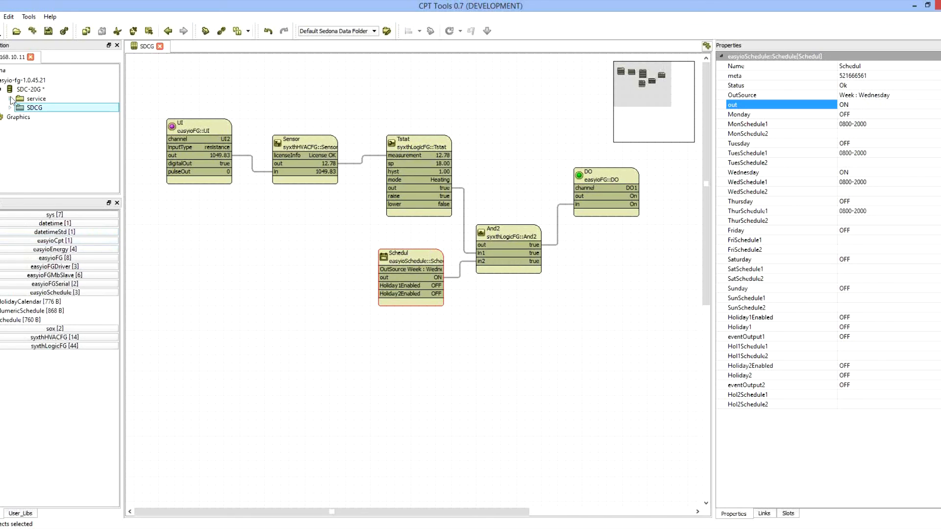
{"action": "left_click", "coordinate": [10, 99]}
{"action": "left_click", "coordinate": [26, 99]}
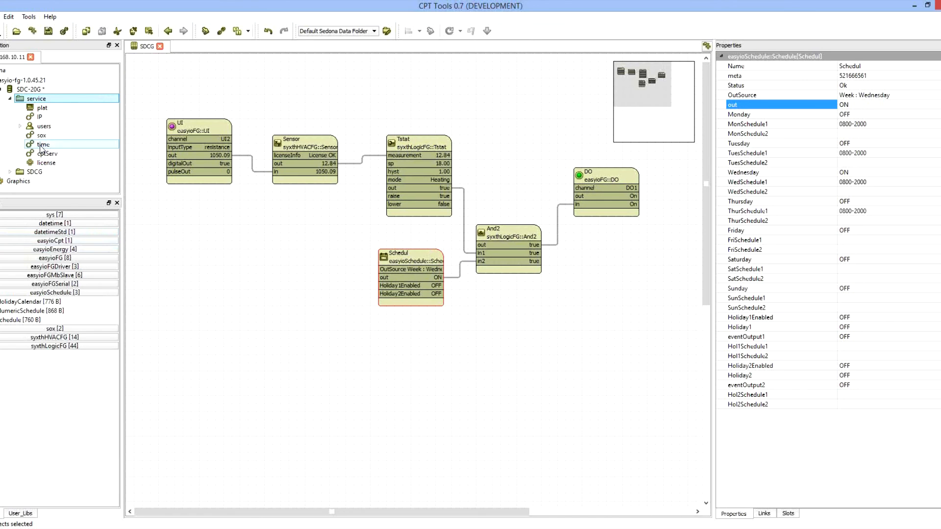
{"action": "double_click", "coordinate": [41, 146]}
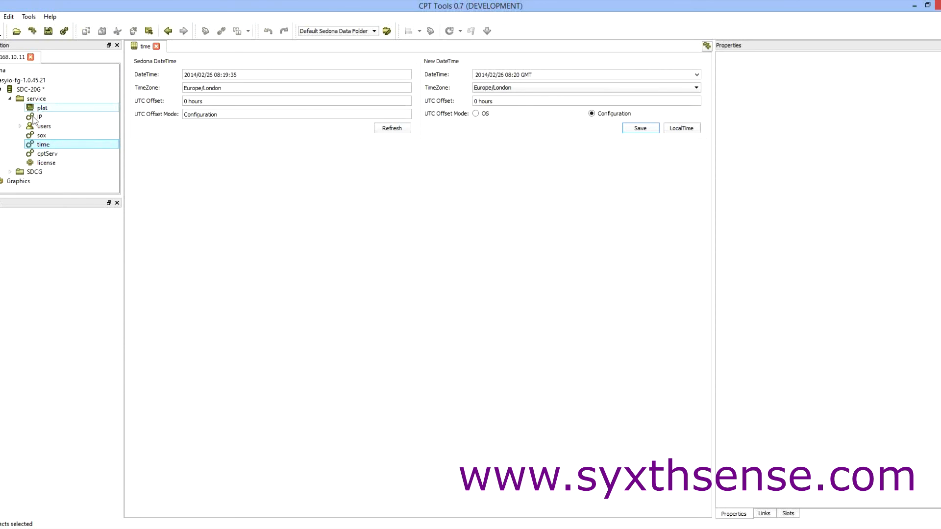
{"action": "double_click", "coordinate": [35, 171]}
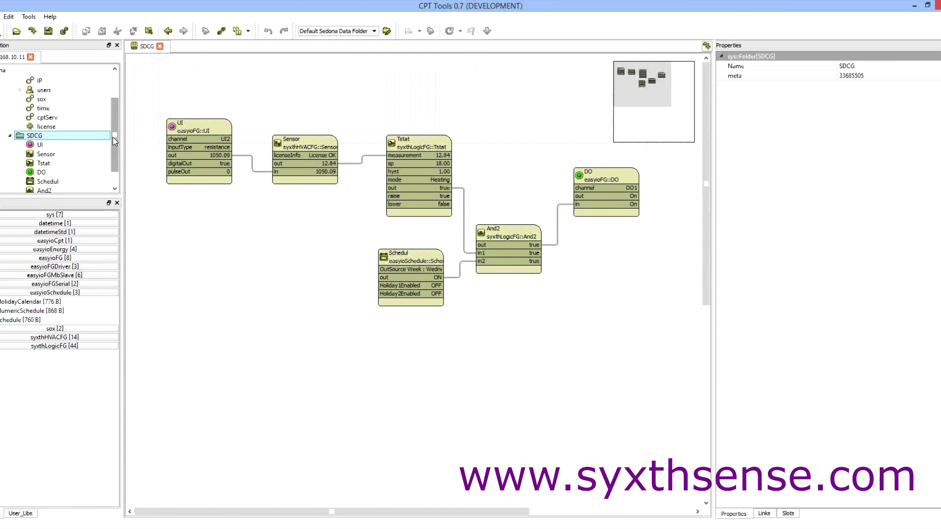
{"action": "scroll", "coordinate": [112, 137], "scroll_direction": "up", "scroll_amount": 2}
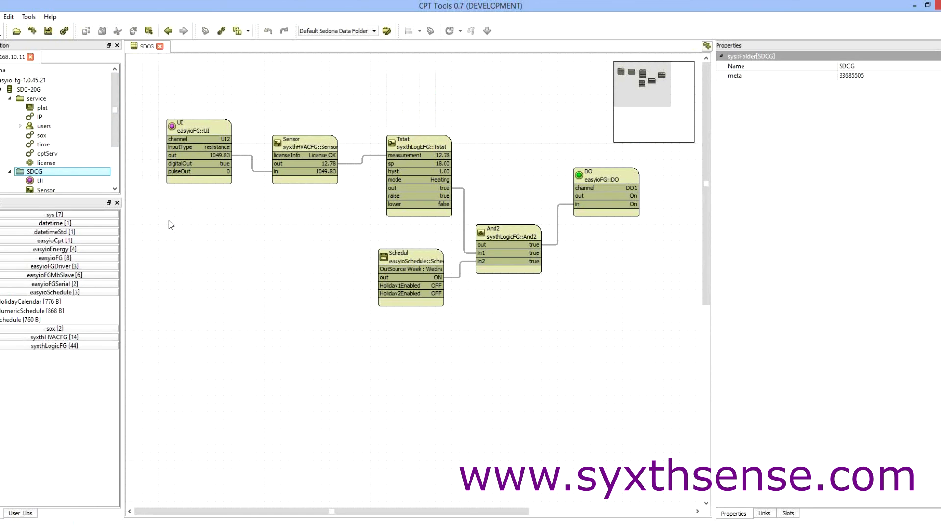